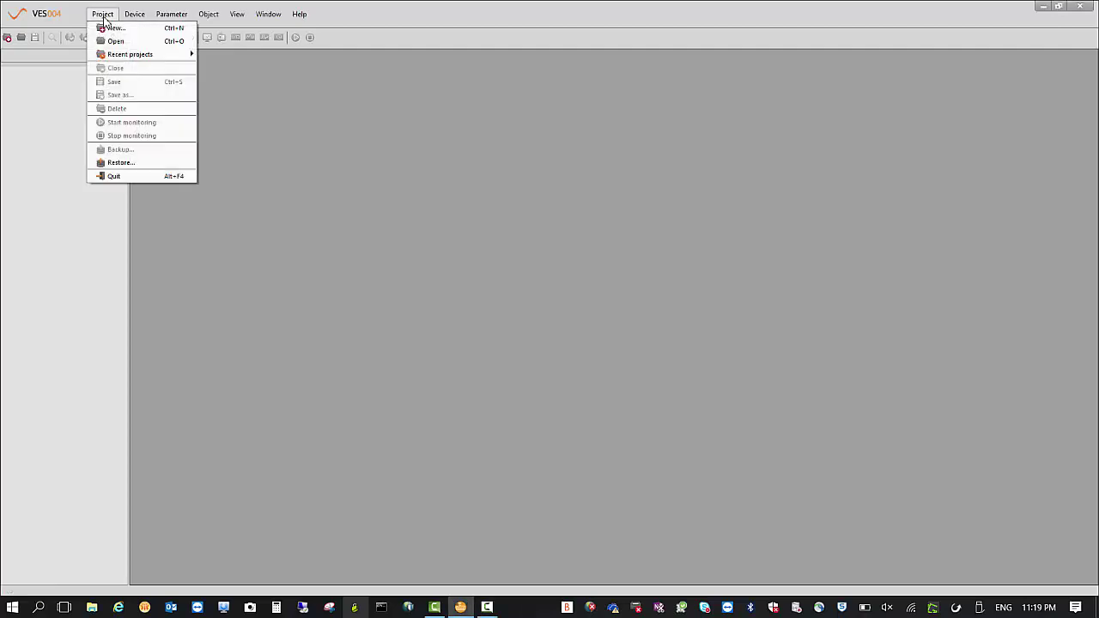
Confirm the new project Project_05 and show the Device > New > Vibration monitor choices.
left_click(104, 28)
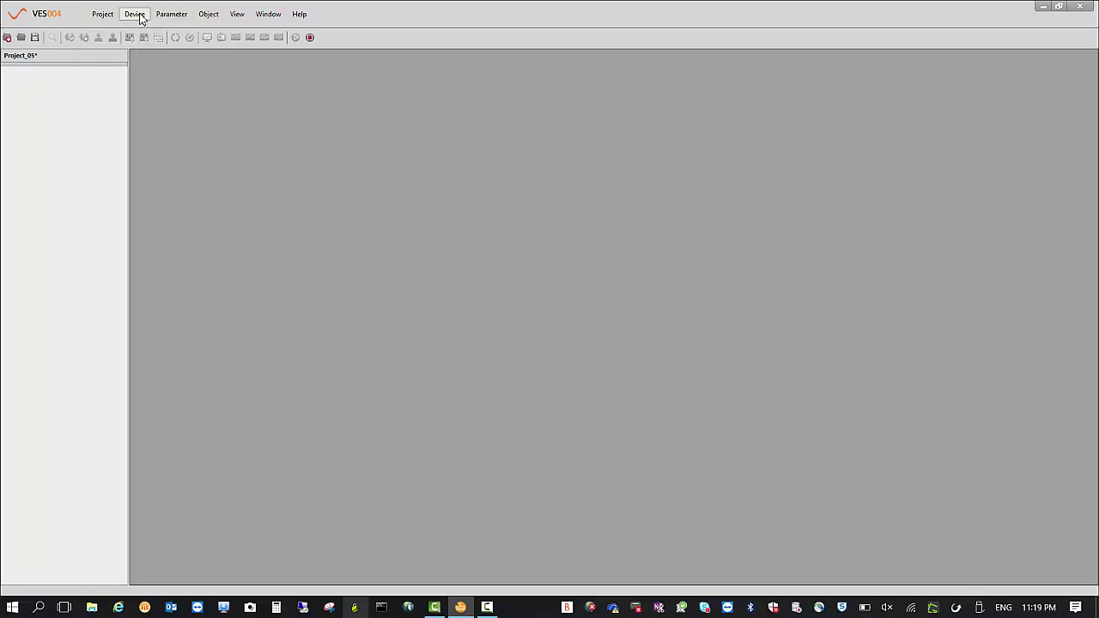
left_click(135, 15)
mouse_move(142, 28)
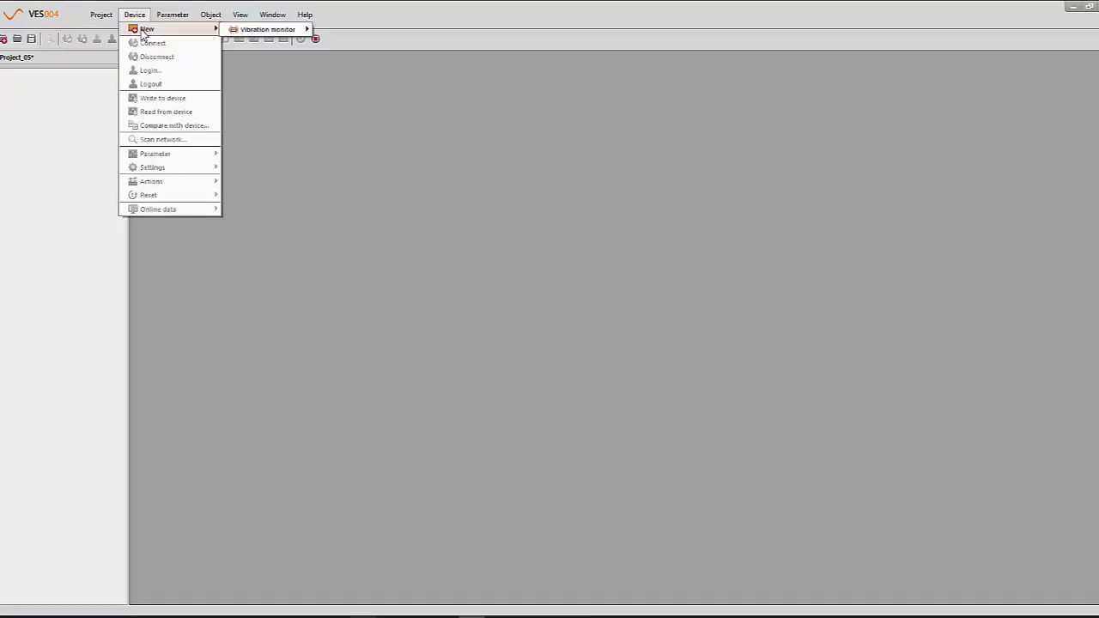
mouse_move(249, 31)
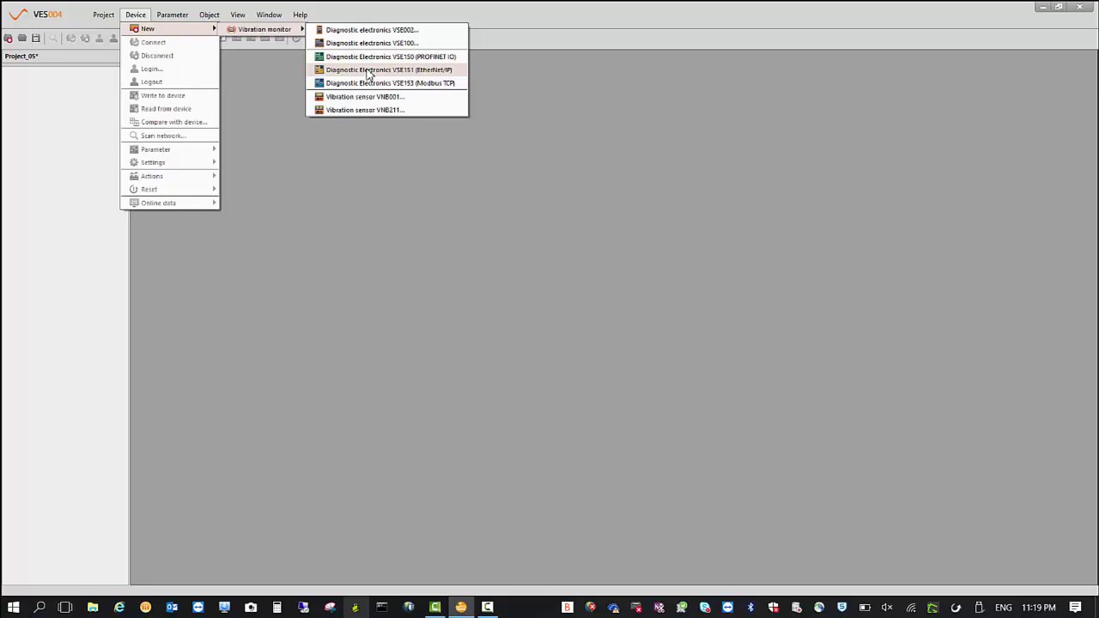
Add a VSE151 (EtherNet/IP) device and attempt a connection to 192.168.0.1:3321, which fails.
left_click(367, 69)
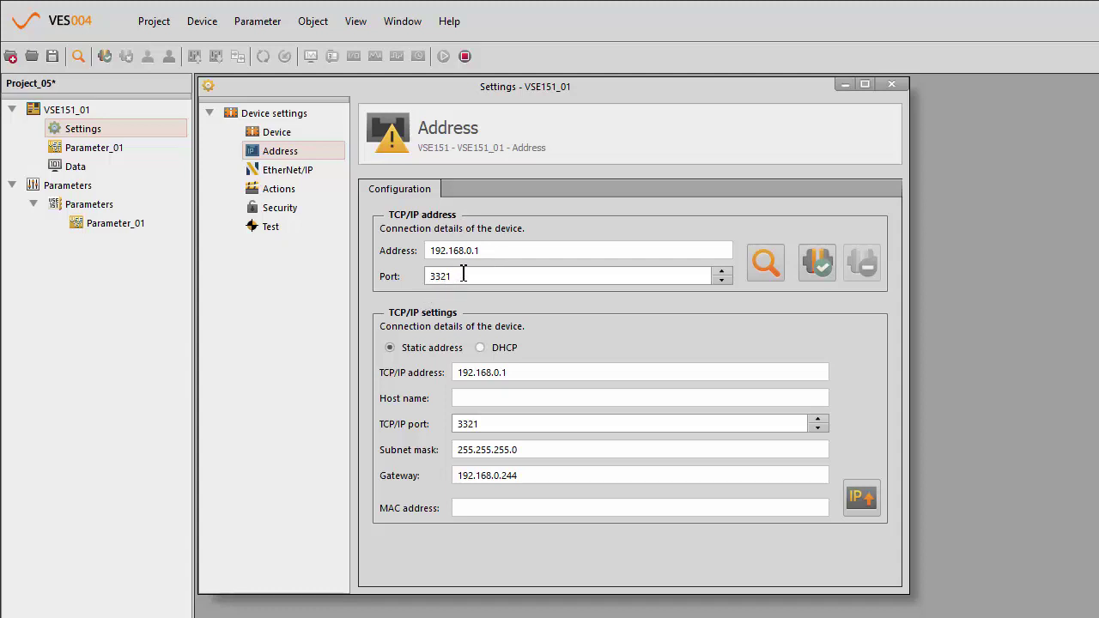
left_click(813, 262)
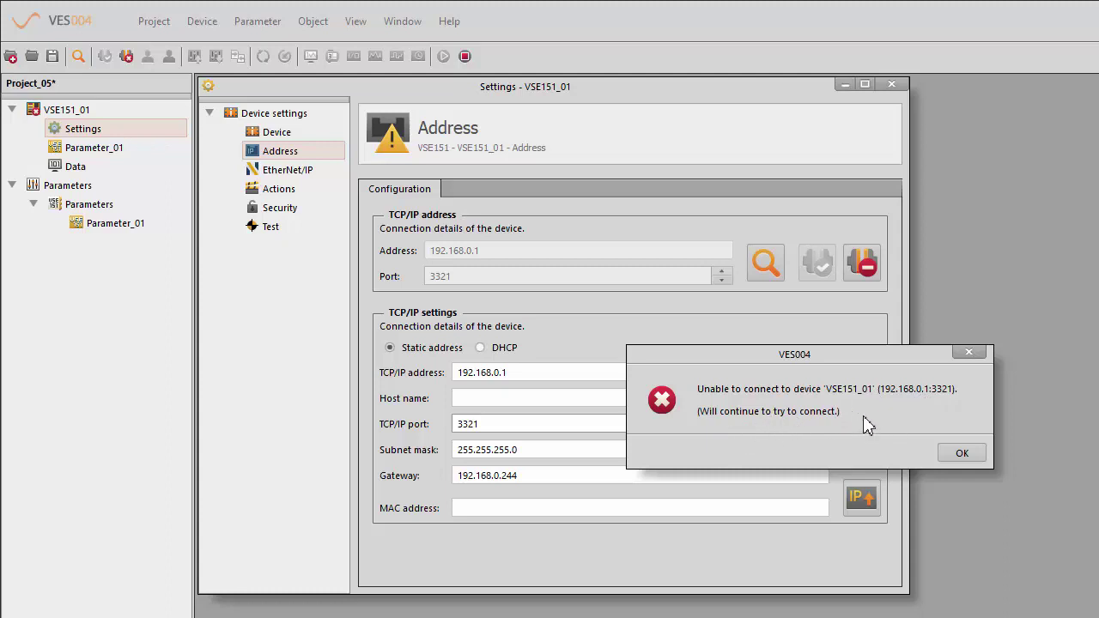
Dismiss the connection error and reach Network Connections through the Windows Ethernet settings page.
left_click(959, 453)
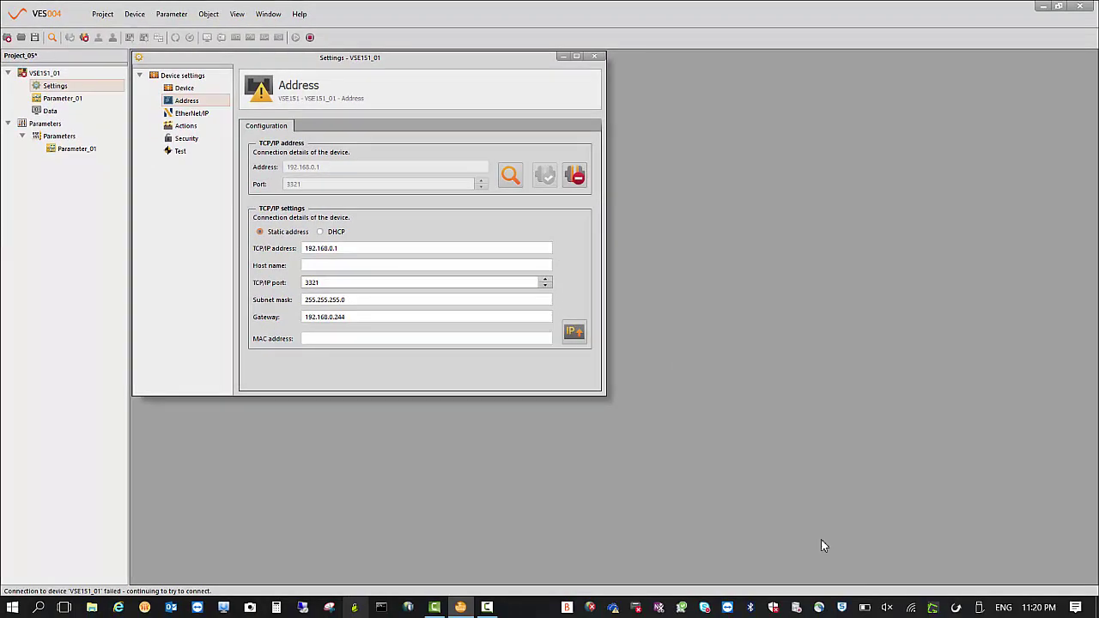
left_click(911, 611)
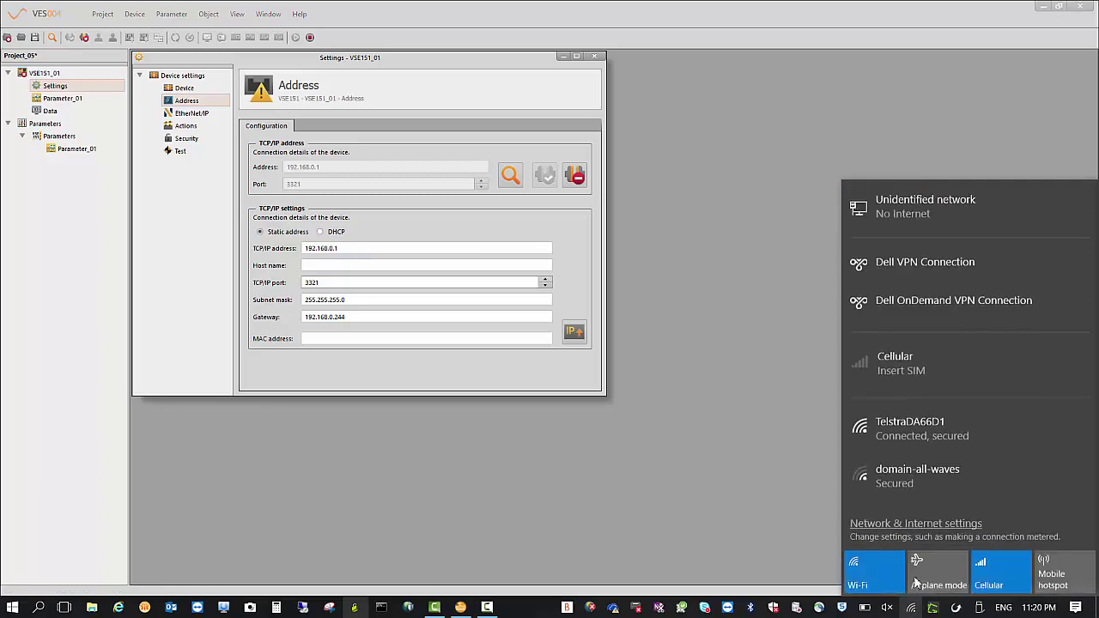
left_click(897, 525)
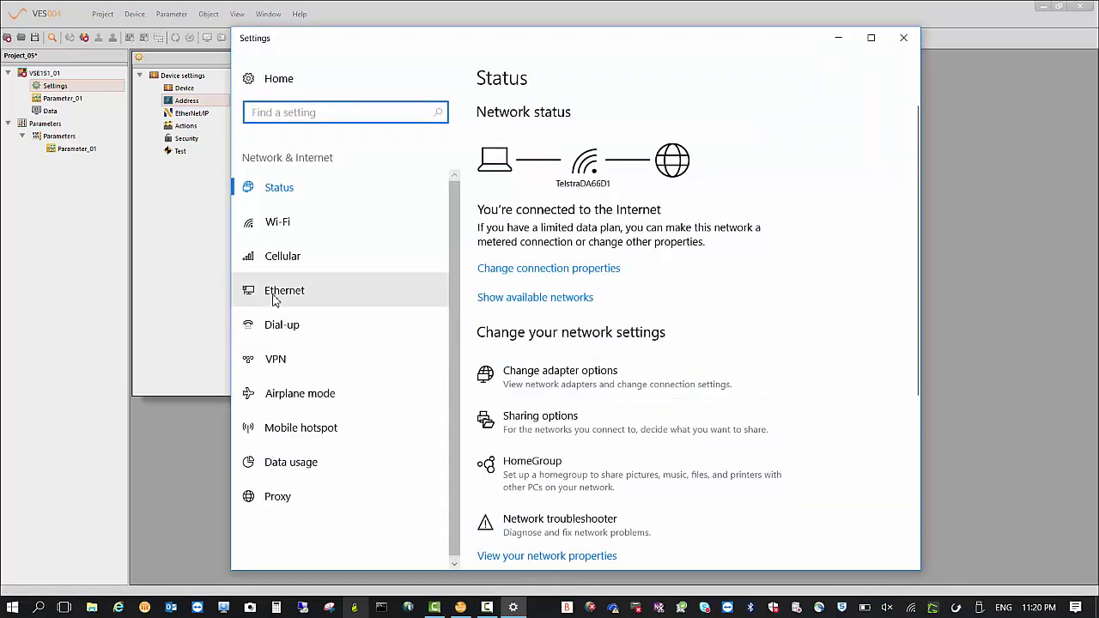
left_click(276, 296)
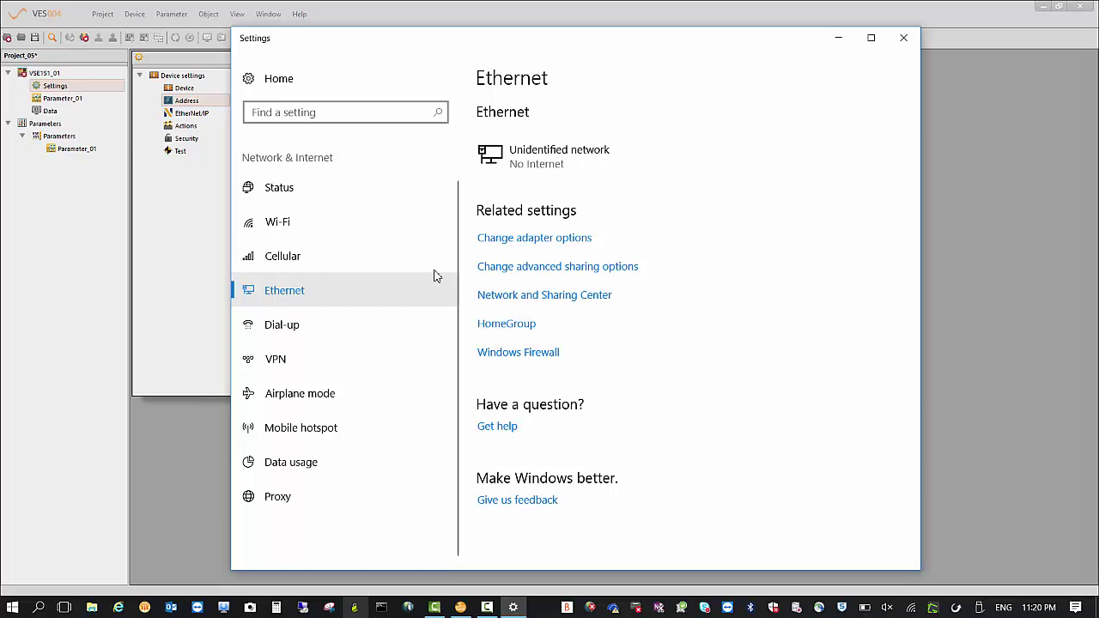
left_click(530, 240)
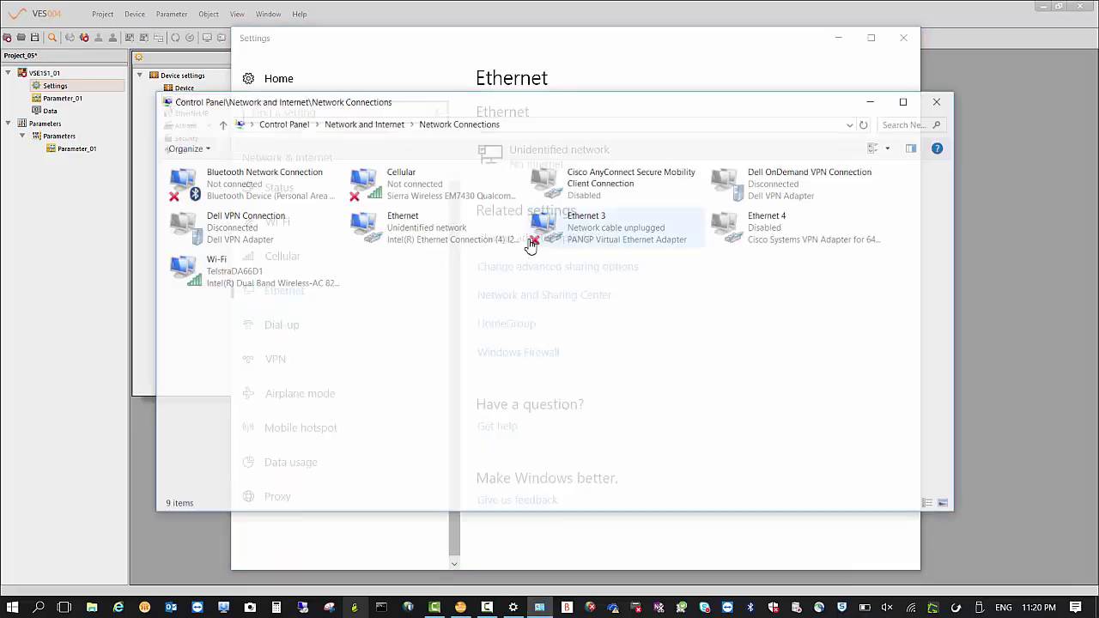
Open the Internet Protocol Version 4 (TCP/IPv4) properties of the wired Ethernet adapter.
left_click(400, 237)
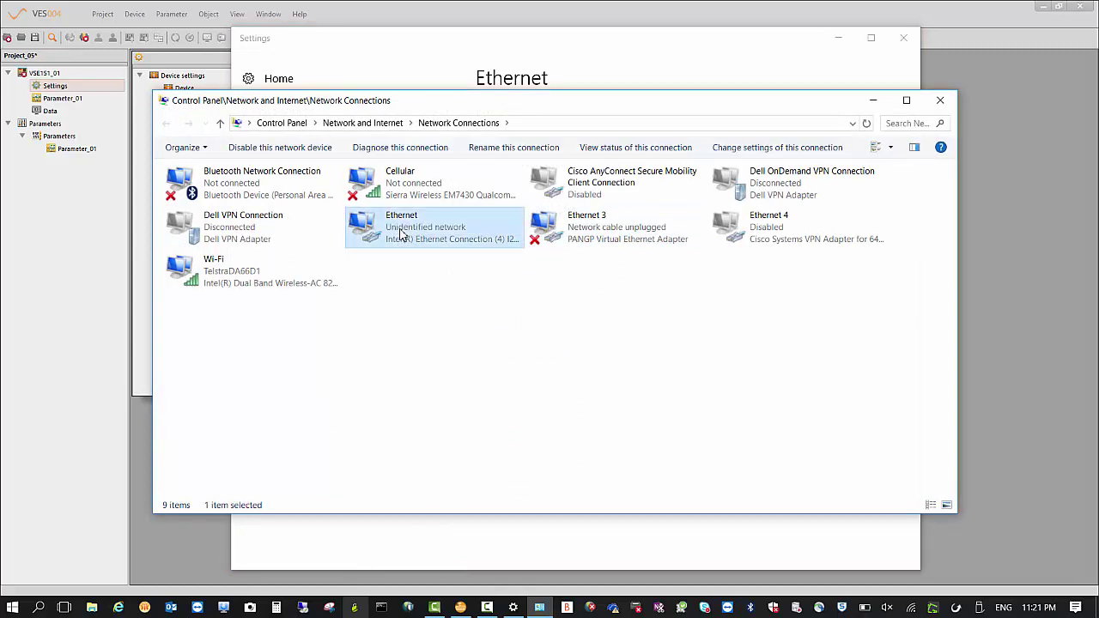
double_click(400, 237)
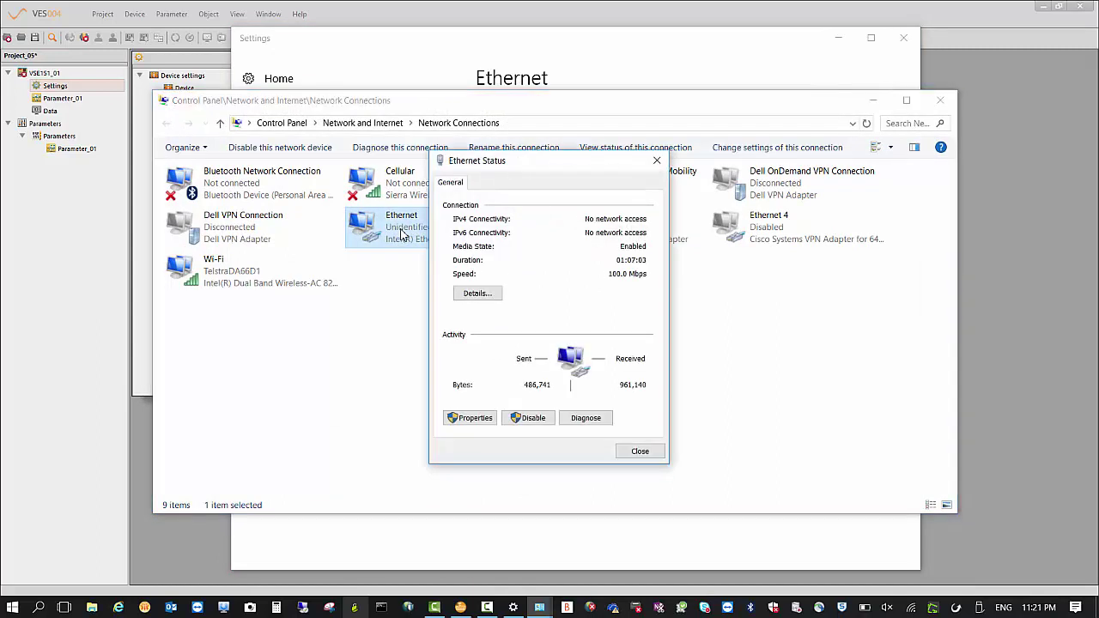
left_click(477, 424)
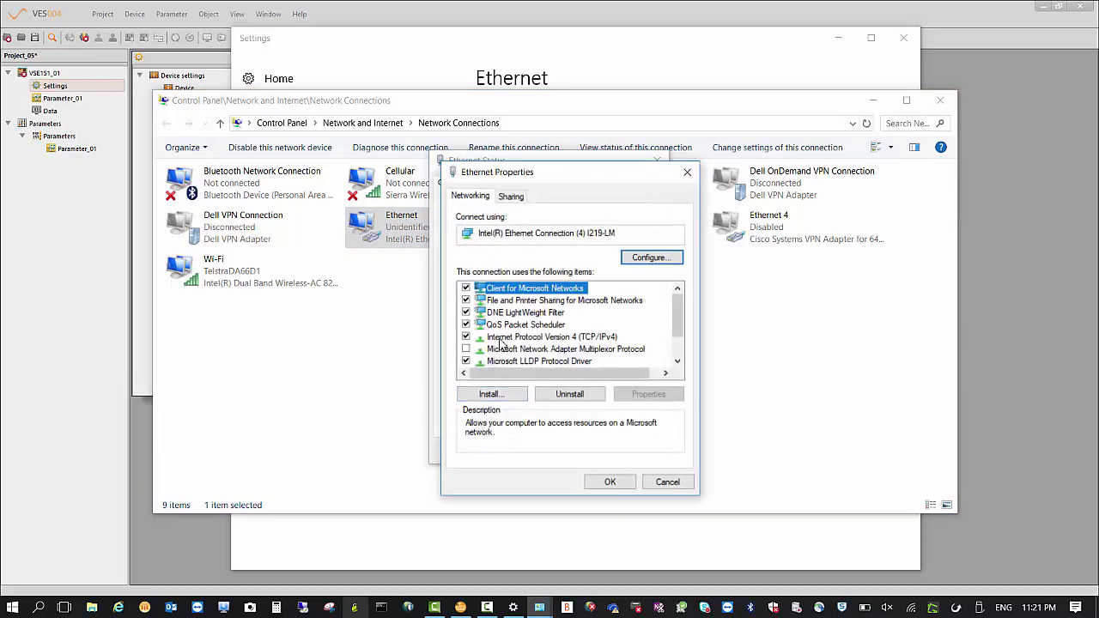
left_click(510, 337)
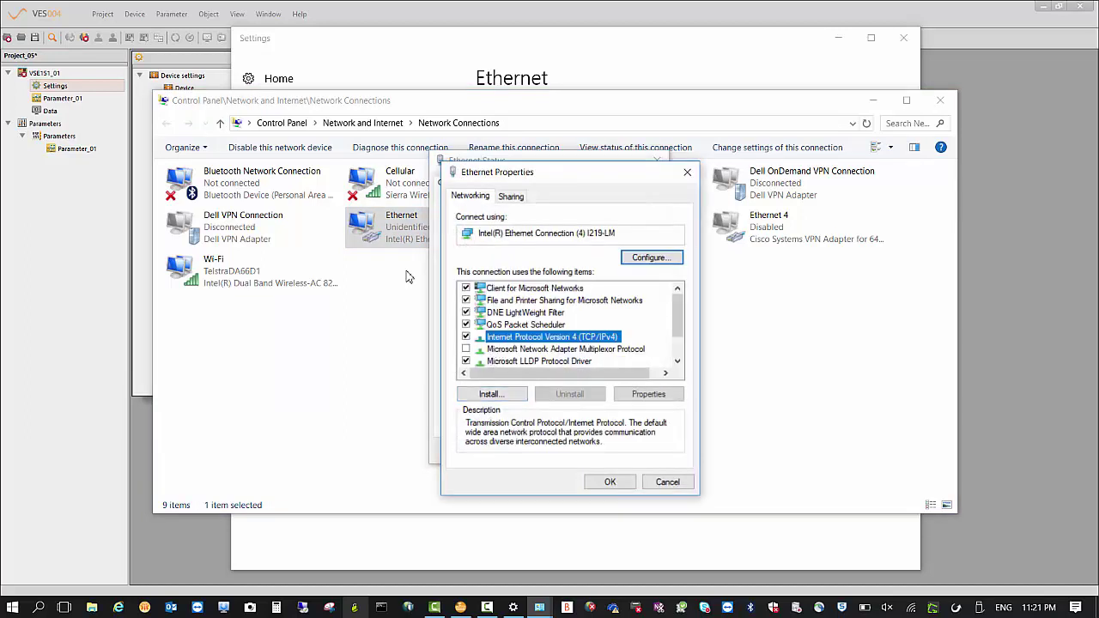
left_click(650, 395)
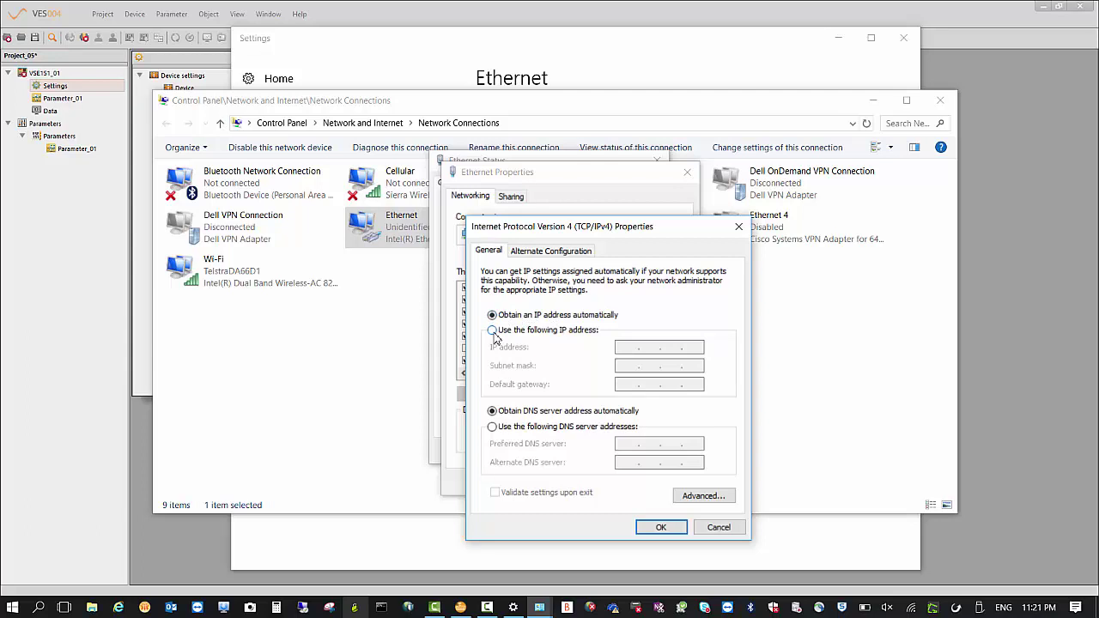
Give the Ethernet adapter static IP 192.168.0.10 with subnet mask 255.255.255.0 and confirm.
left_click(493, 332)
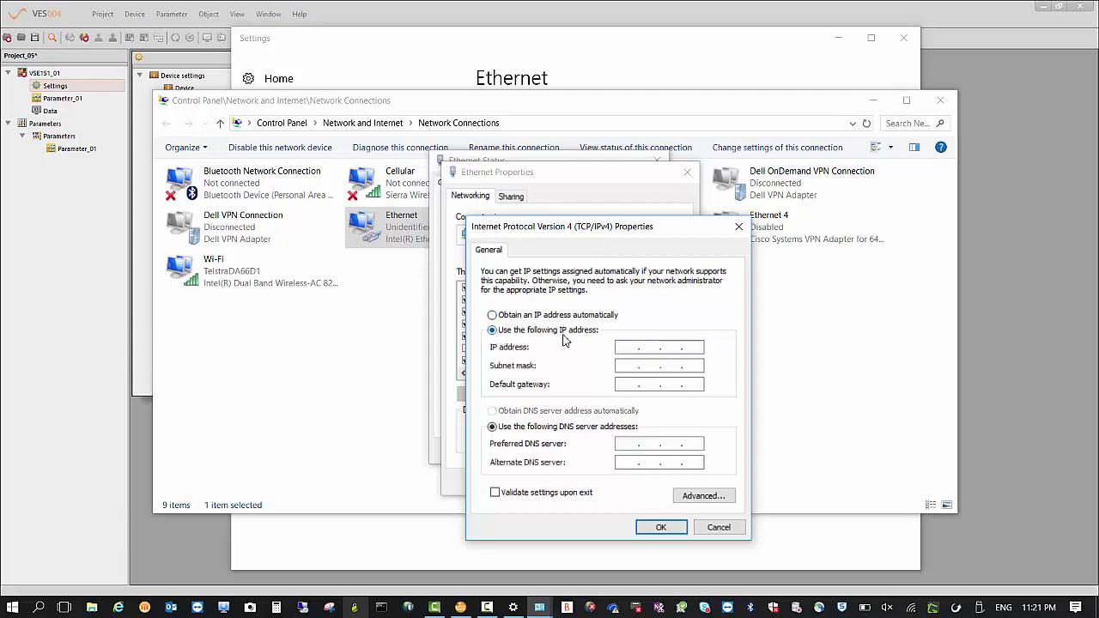
left_click(632, 347)
type("192 . 168 . 000 . 010")
left_click(629, 368)
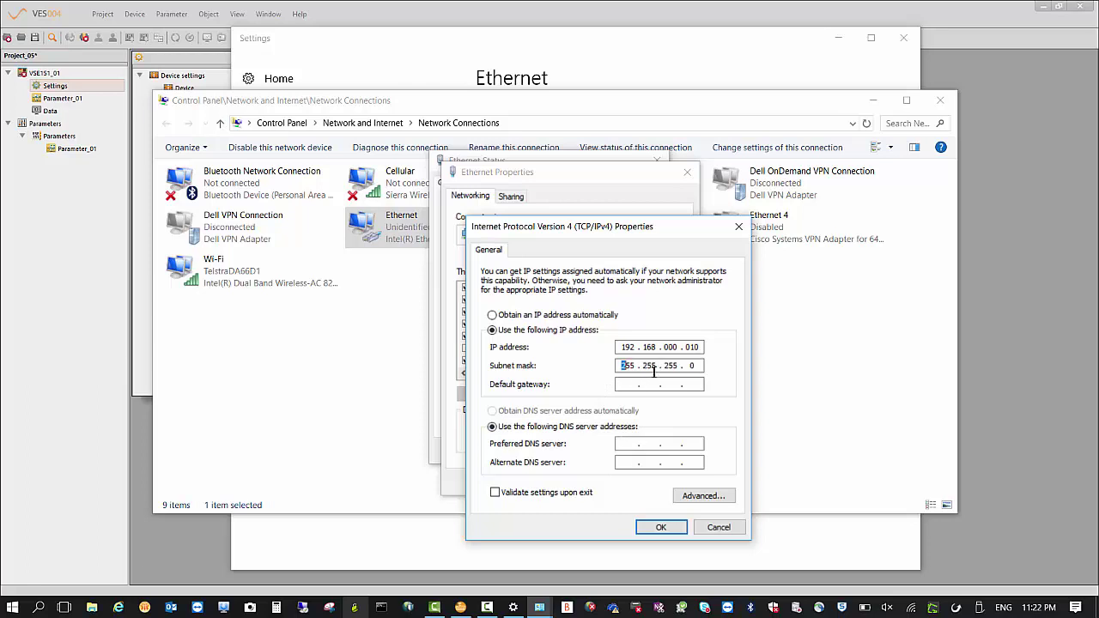
left_click(659, 527)
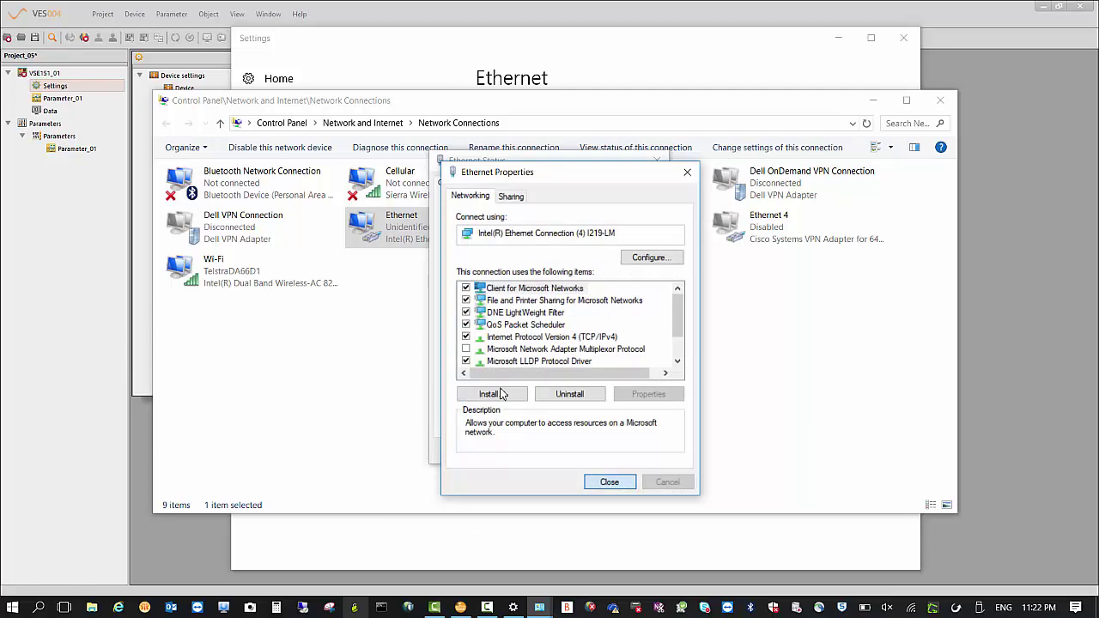
Close the Ethernet properties, status, Network Connections and Windows network settings windows.
left_click(627, 484)
left_click(635, 448)
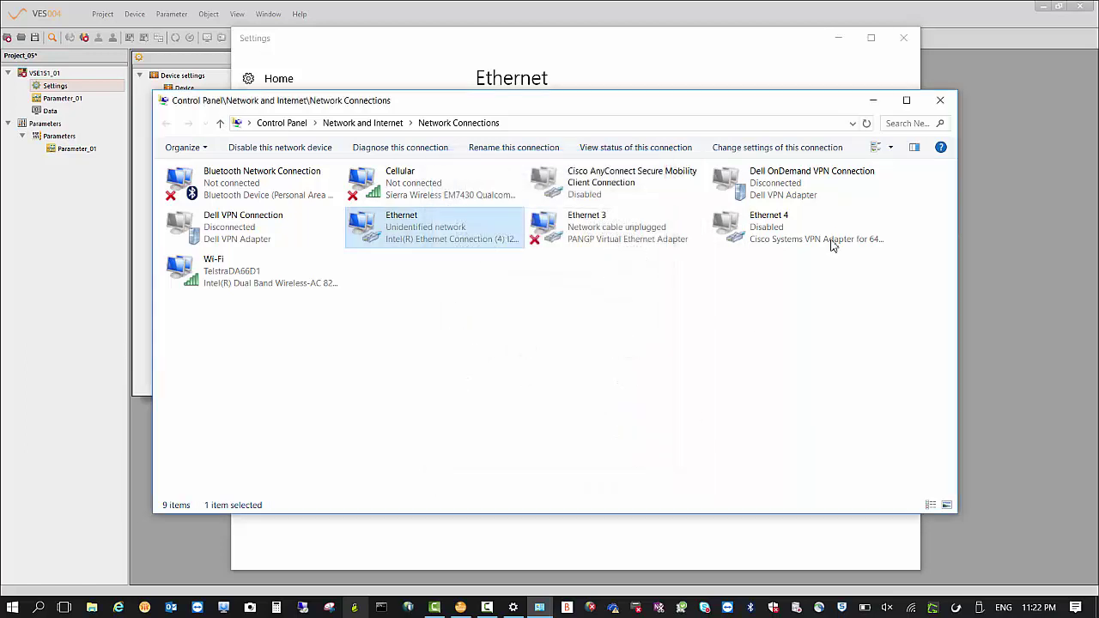
left_click(939, 100)
left_click(903, 39)
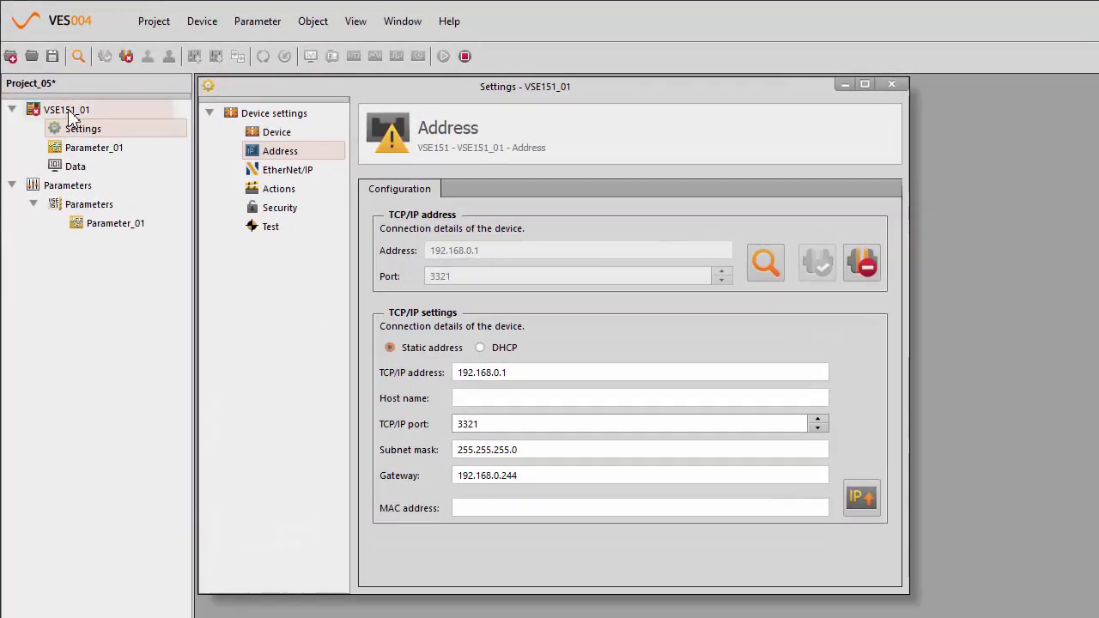
Disconnect and reconnect VSE151_01, which now connects and shows its 192.168.0.1 address settings.
left_click(70, 110)
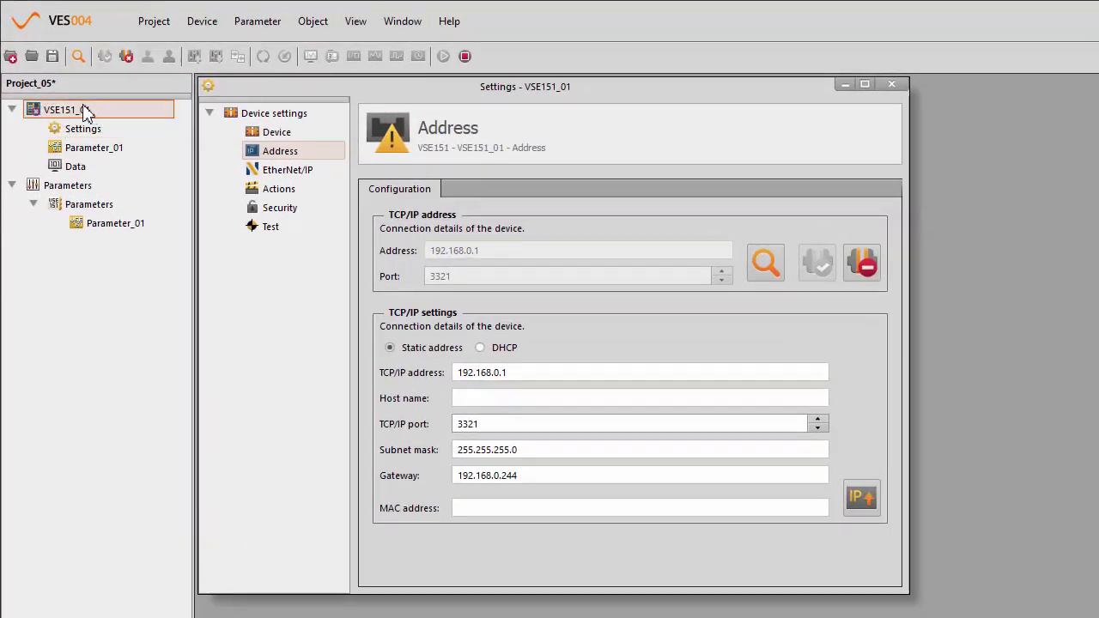
left_click(208, 23)
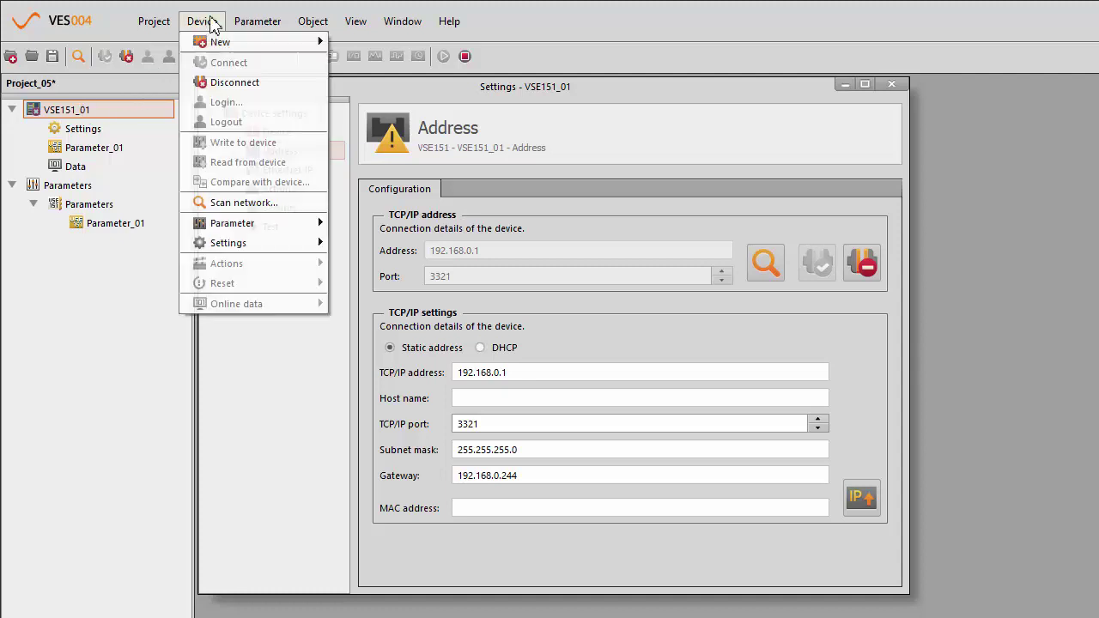
left_click(232, 87)
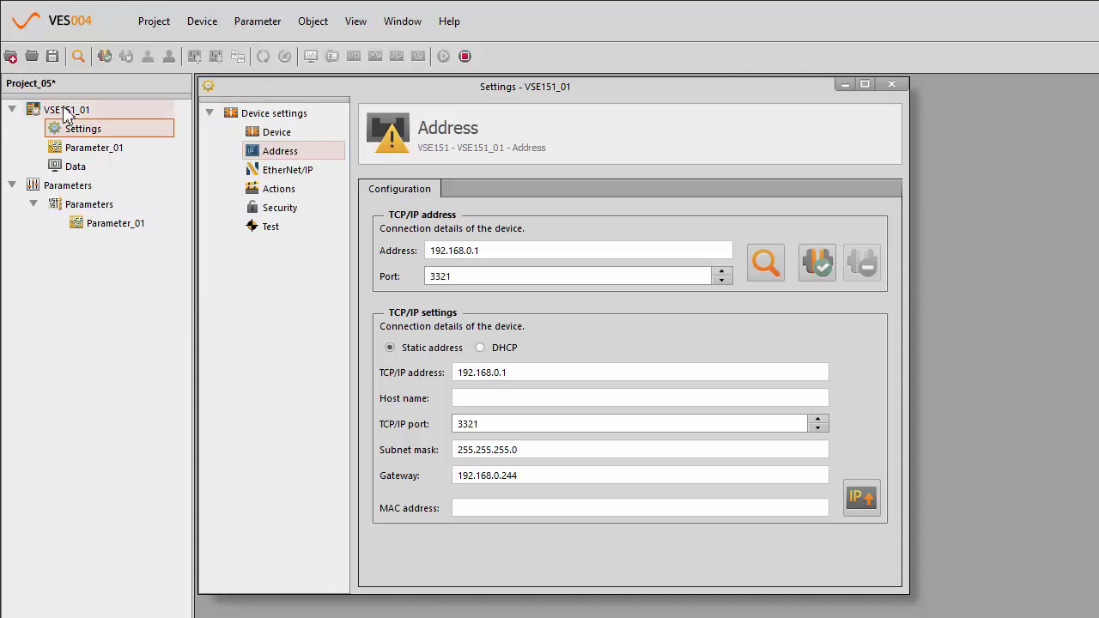
left_click(195, 24)
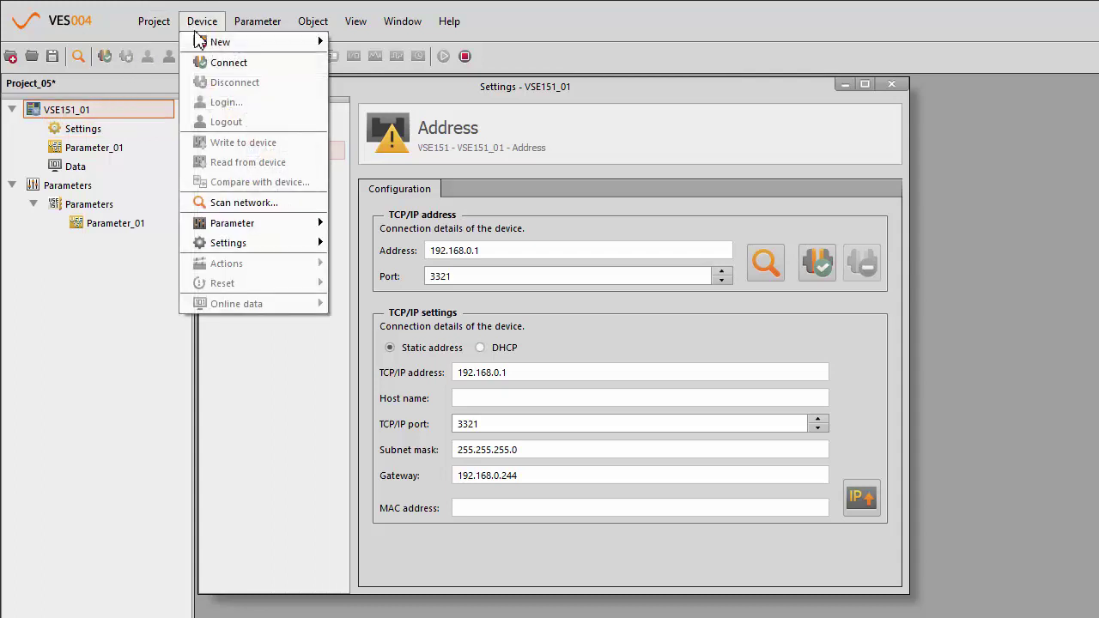
left_click(216, 75)
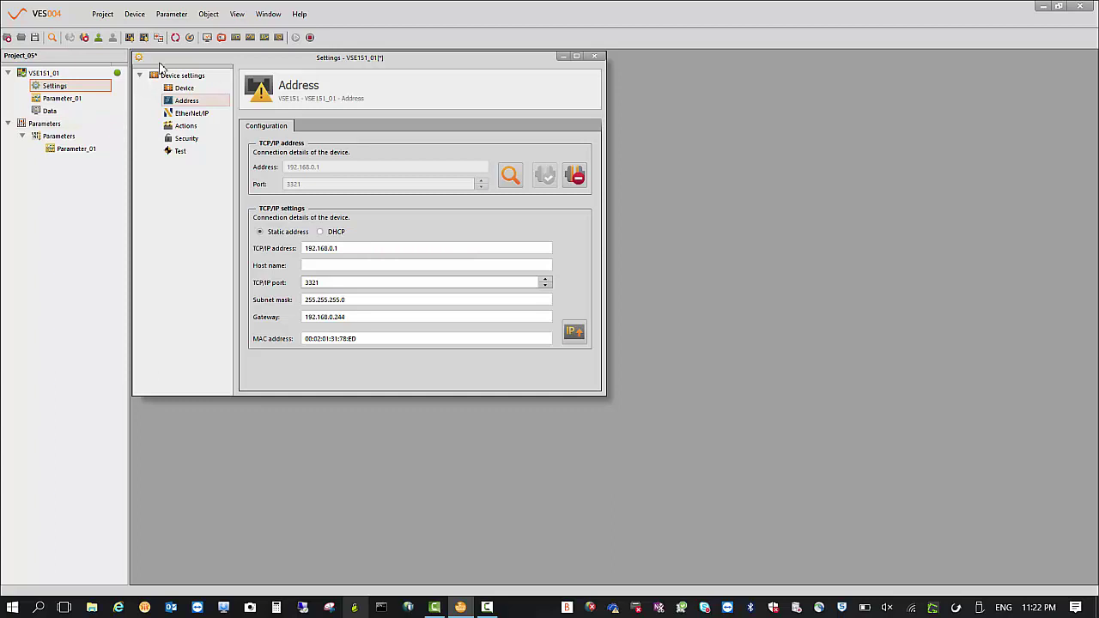
left_click(134, 14)
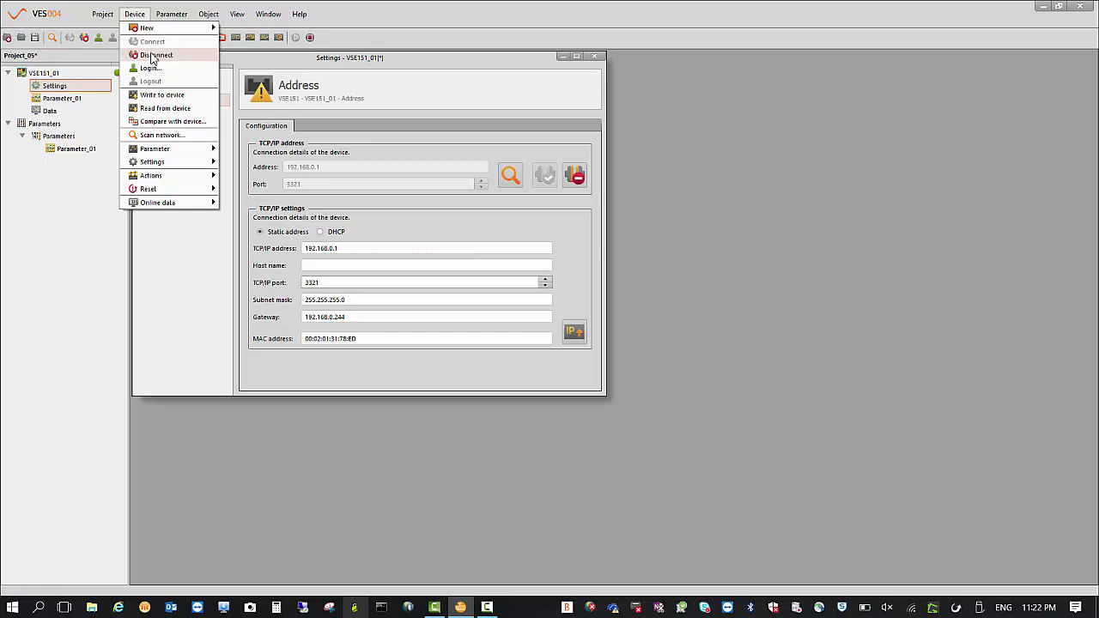
left_click(103, 204)
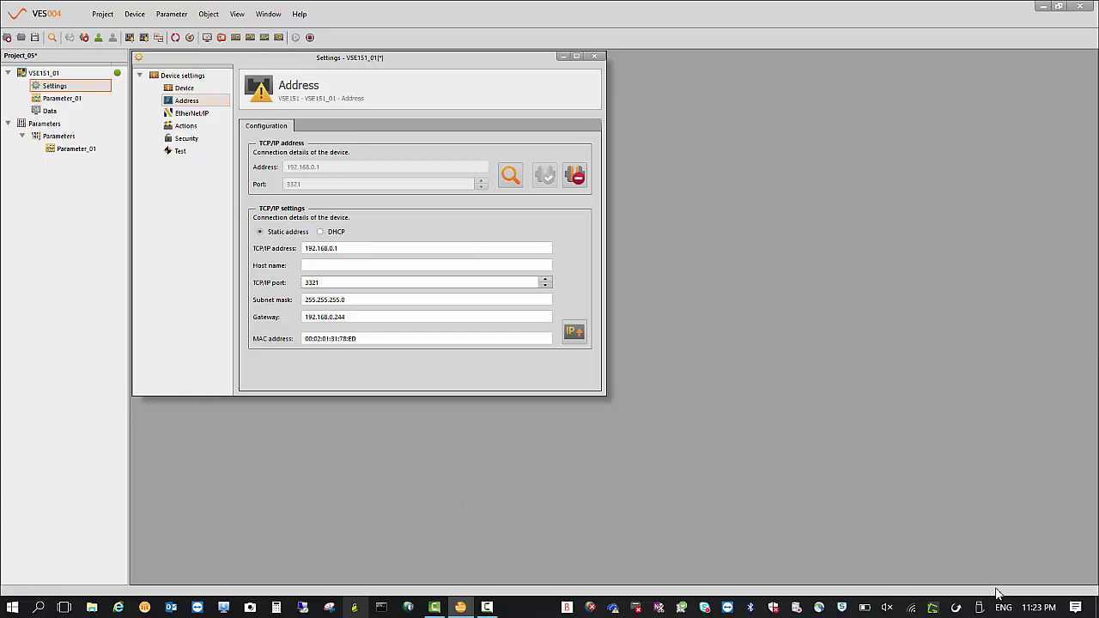
mouse_move(915, 606)
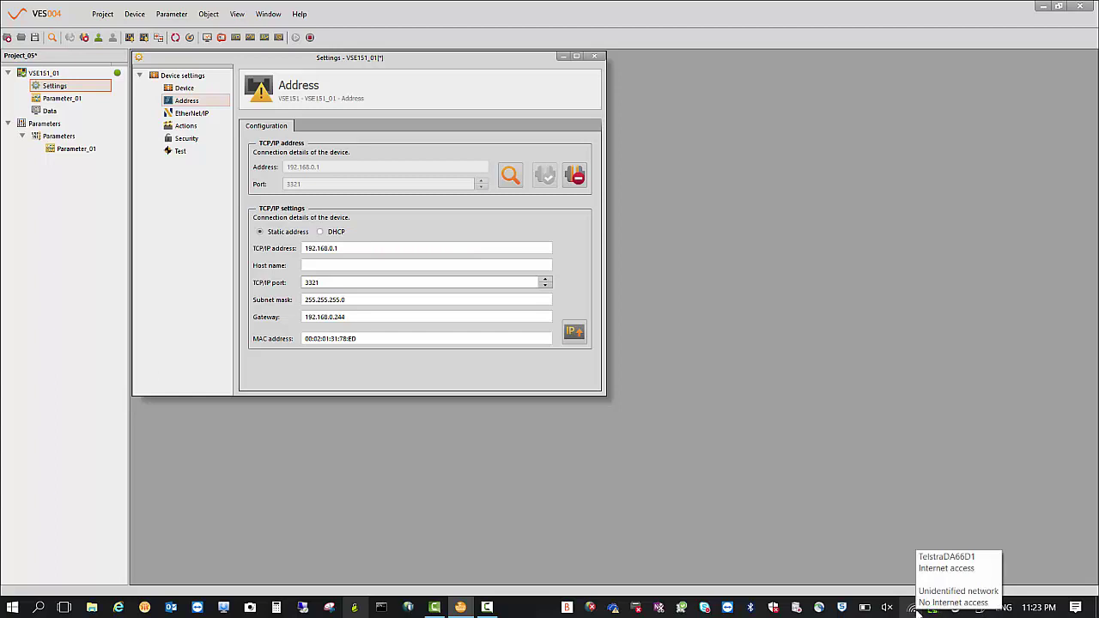